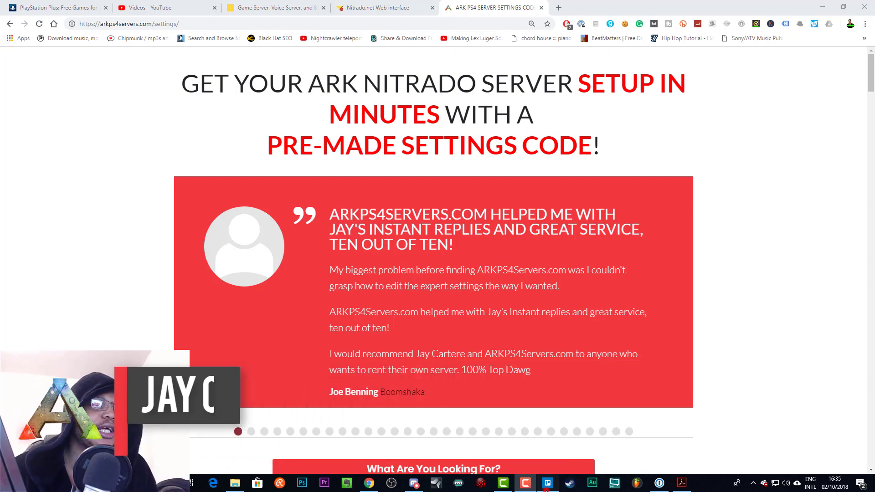
- Switch to Trello to view photo.jpg, the viewer's comment asking where the timed reset setting is
key("alt+Tab")
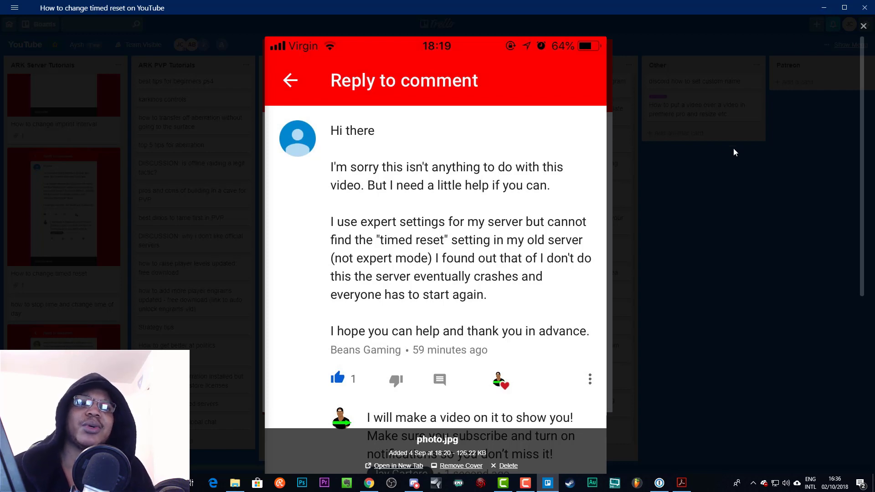
- Minimize Trello and open the Timed Restart page under Tools in the Nitrado server panel
left_click(823, 7)
left_click(372, 9)
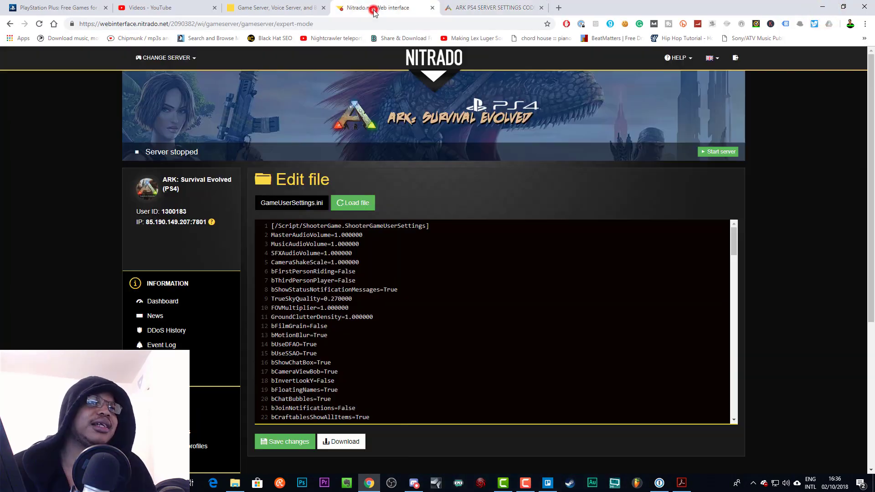
scroll(106, 231, "down", 5)
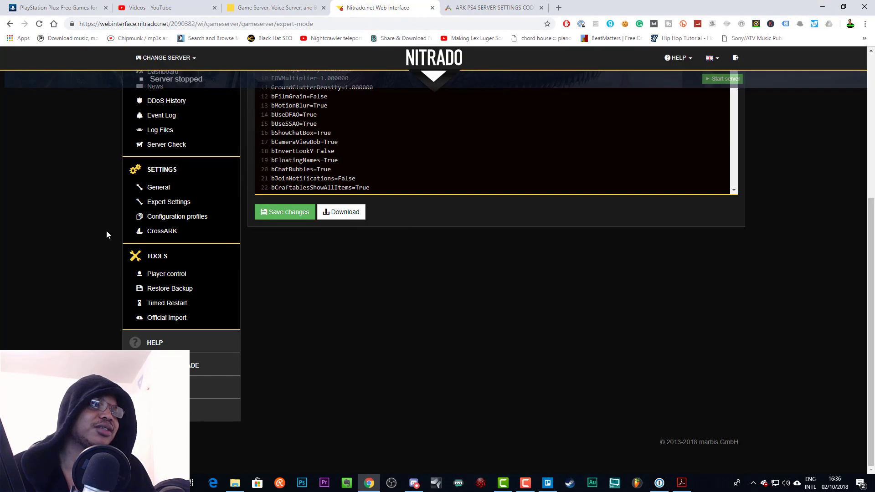
left_click(174, 304)
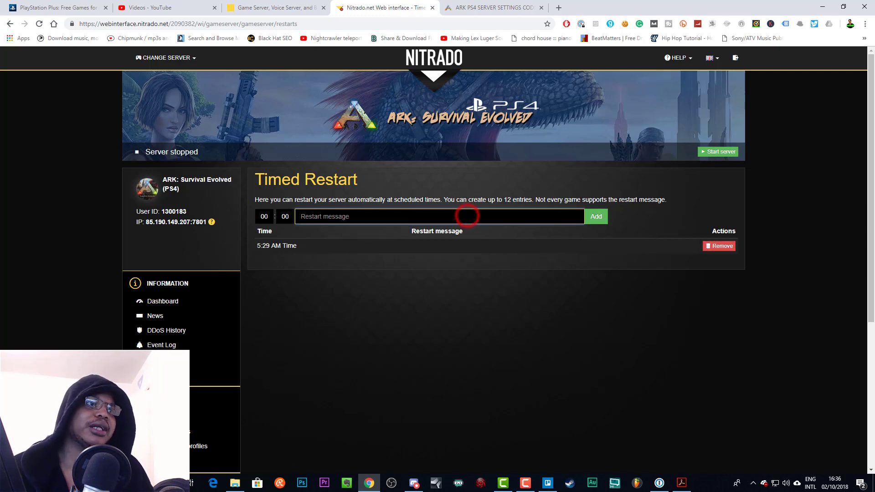
- Set the new restart time to hour 21 and minutes 00
left_click(265, 216)
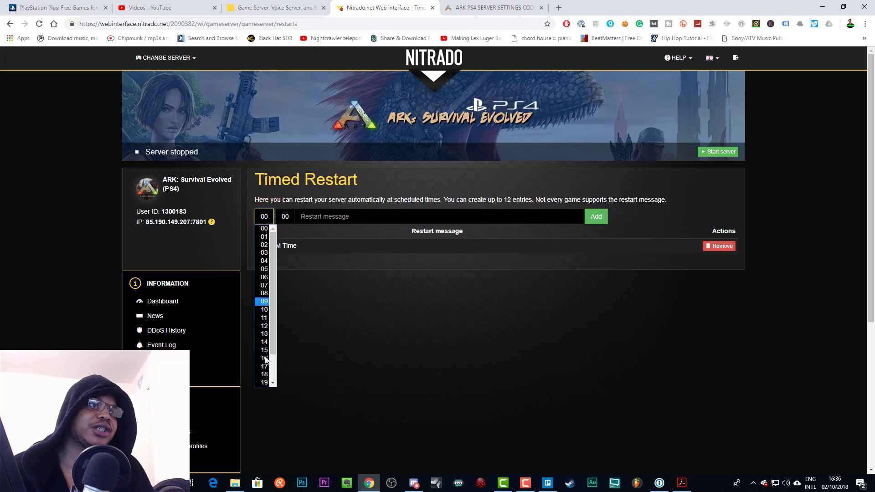
left_click(264, 365)
left_click(286, 217)
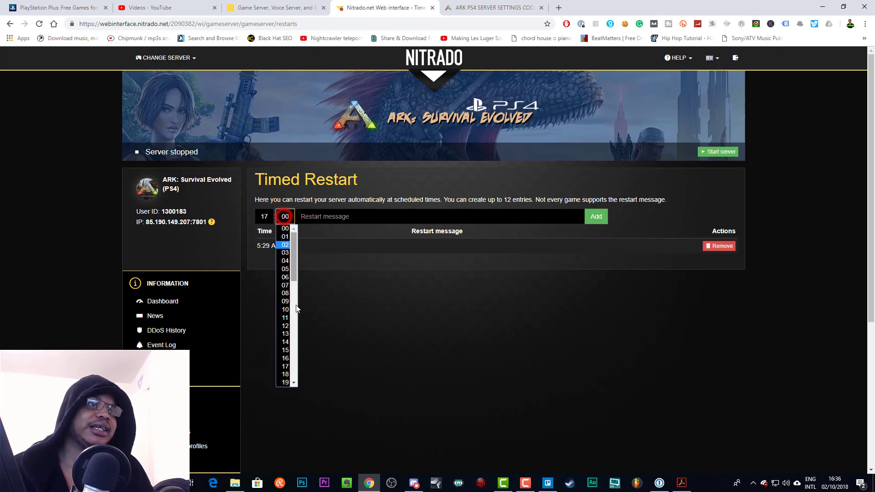
scroll(284, 347, "down", 6)
scroll(284, 354, "down", 2)
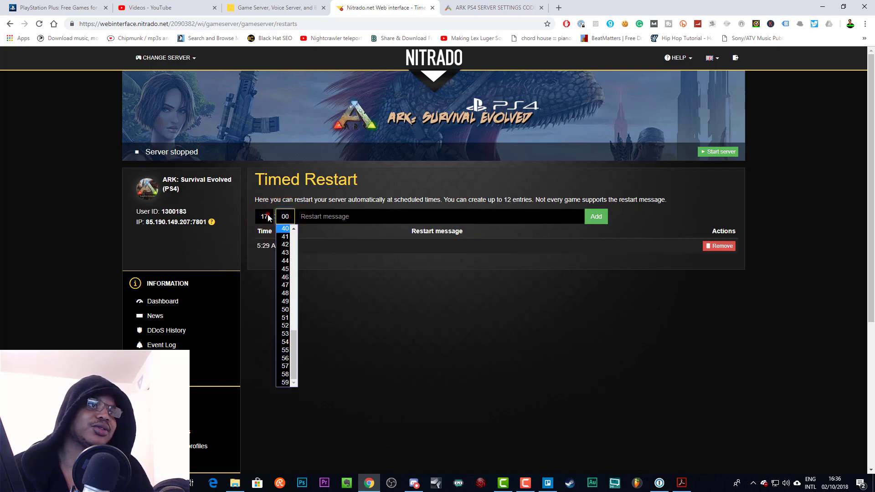
left_click(268, 219)
scroll(267, 319, "down", 2)
left_click(265, 367)
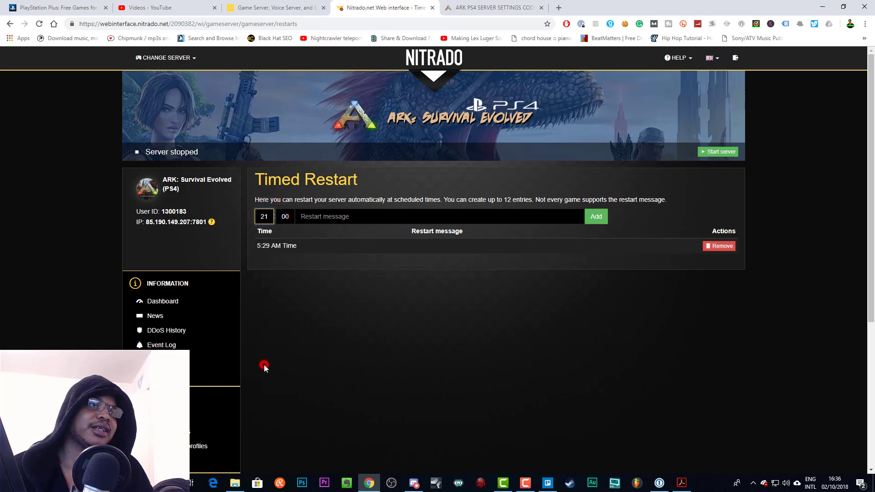
left_click(285, 217)
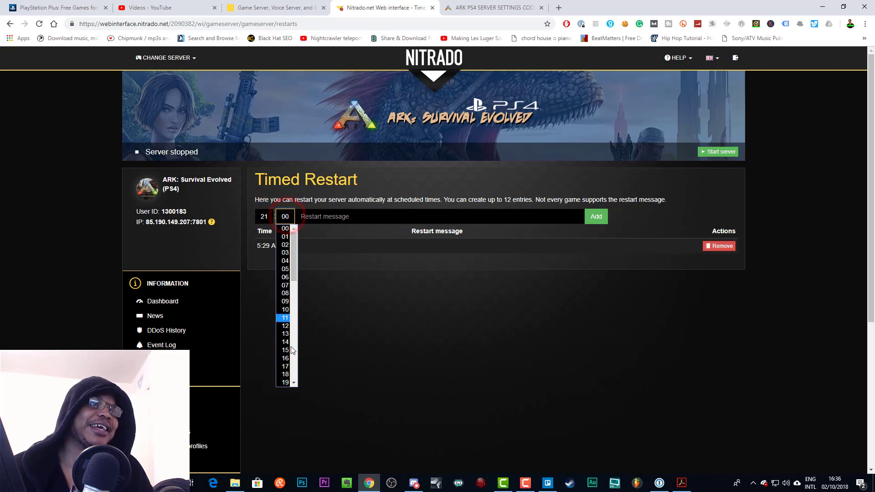
left_click(634, 220)
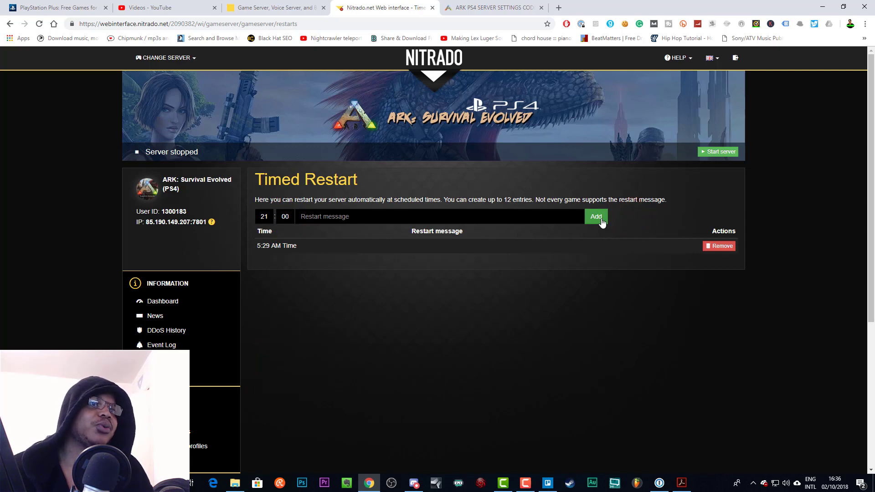
- Enter the restart message 'server is restartinggg' and add the 9:00 PM restart
left_click(441, 219)
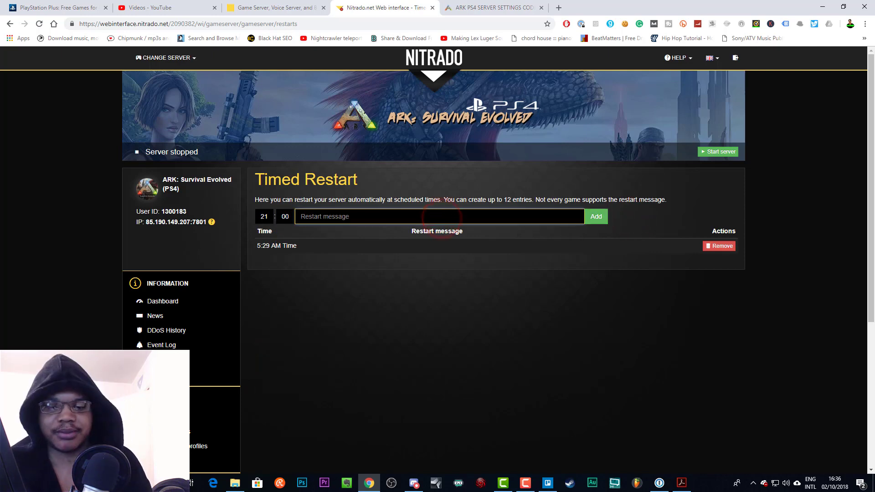
type("ser")
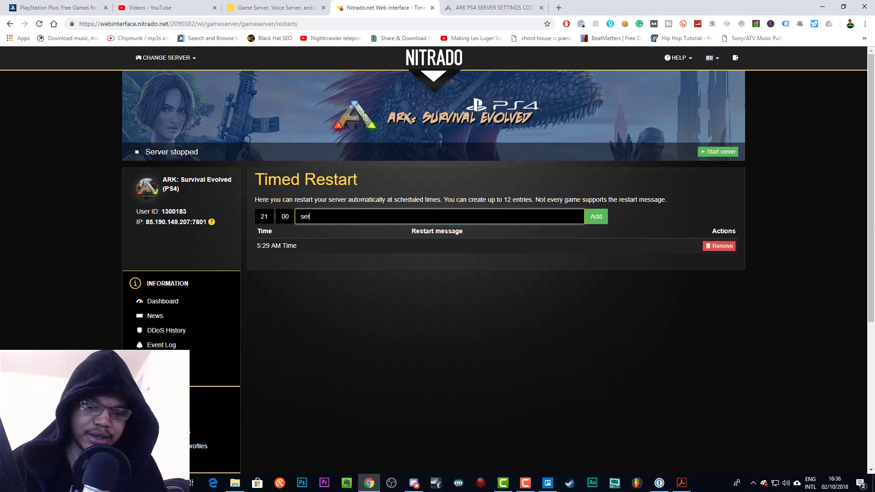
type("ver is restar")
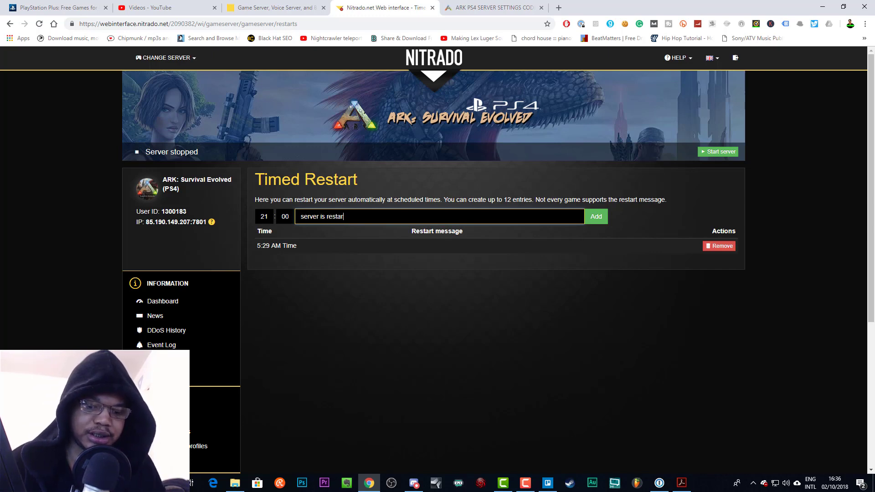
type("ting")
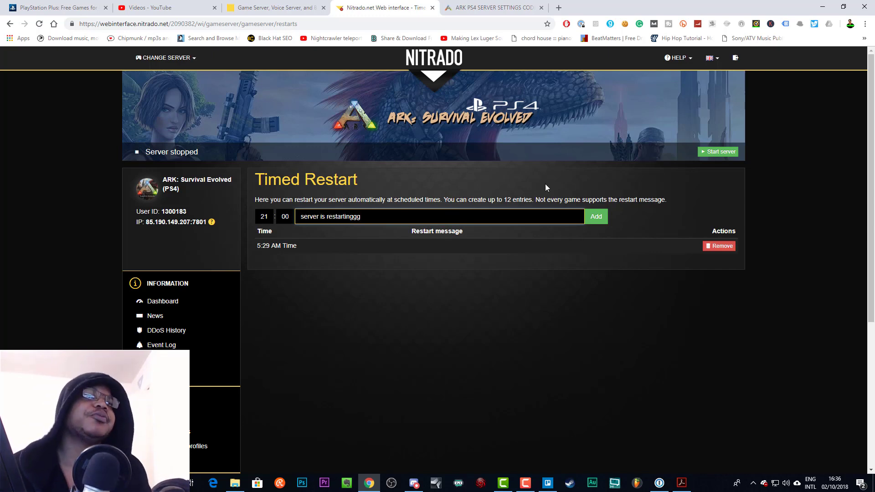
type("gg")
left_click(596, 217)
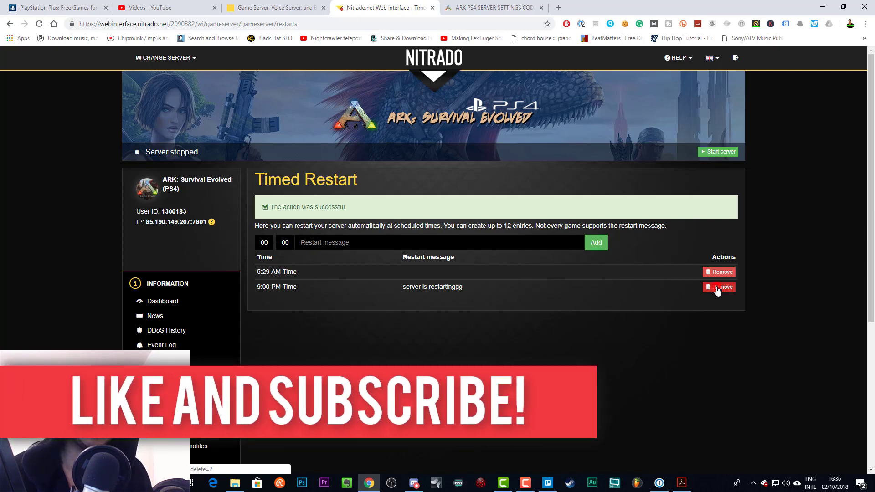
- Delete the 9:00 PM restart entry and go to the expert settings file editor
left_click(717, 288)
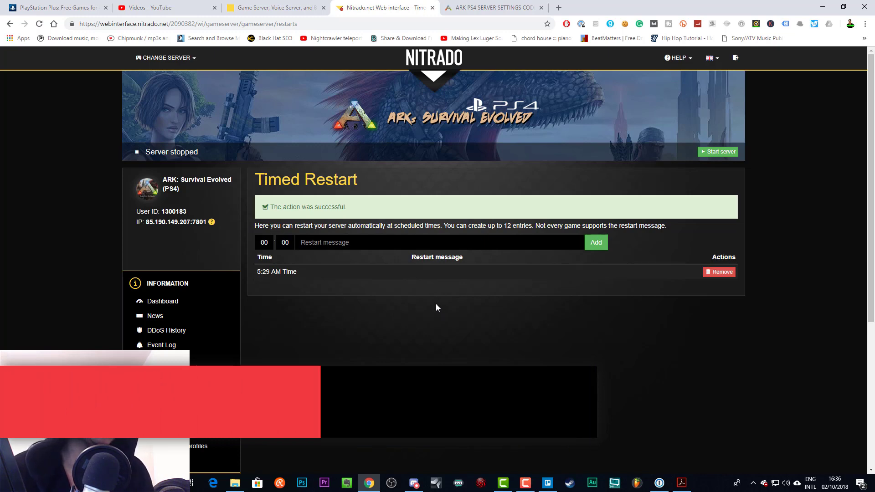
scroll(437, 304, "down", 3)
scroll(439, 303, "up", 3)
scroll(438, 304, "down", 3)
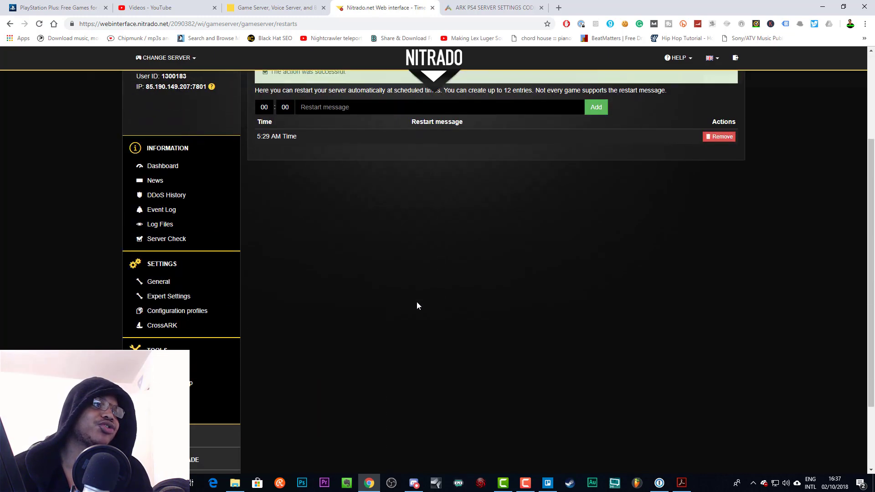
left_click(176, 296)
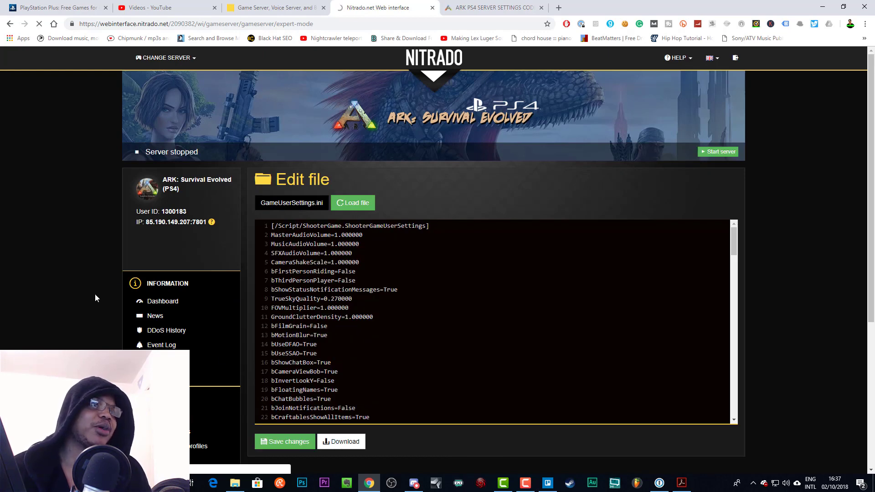
- Back in general server settings, disable Expert Mode, confirm, and save the settings
key("alt+Left")
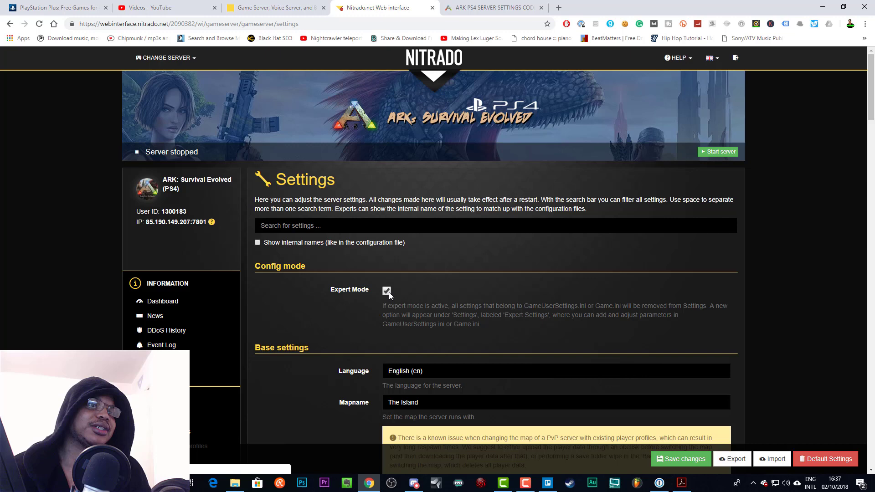
left_click(387, 292)
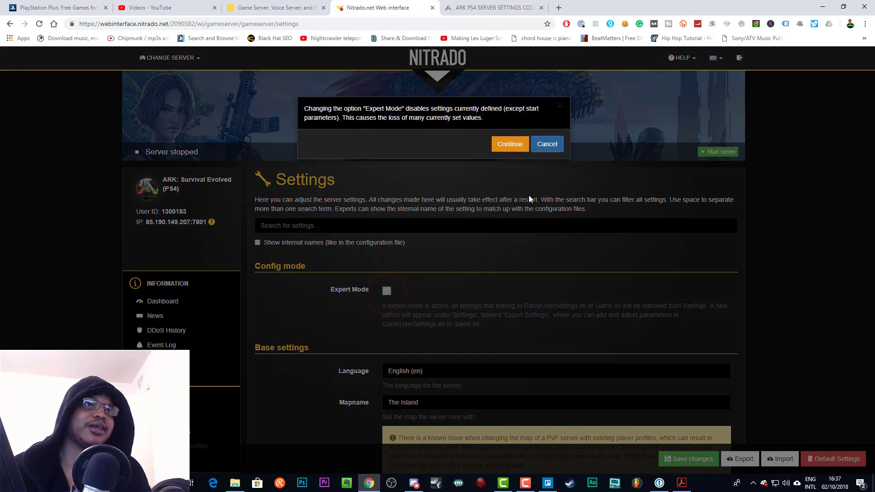
left_click(510, 143)
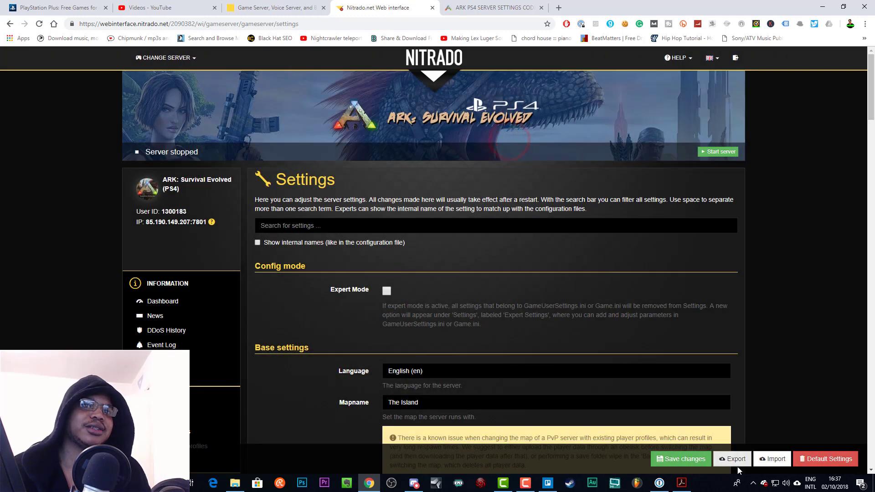
left_click(684, 459)
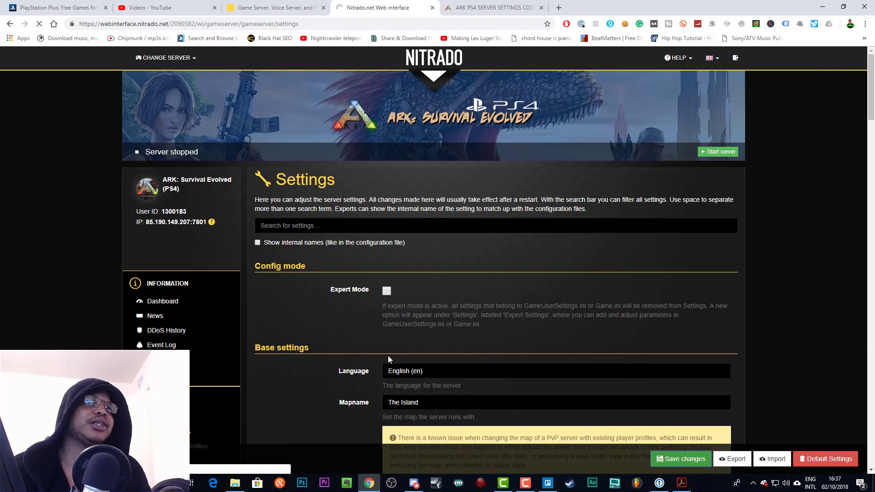
- Re-enable Expert Mode, confirm past the warning, and save the server settings
scroll(125, 321, "down", 5)
scroll(169, 212, "up", 2)
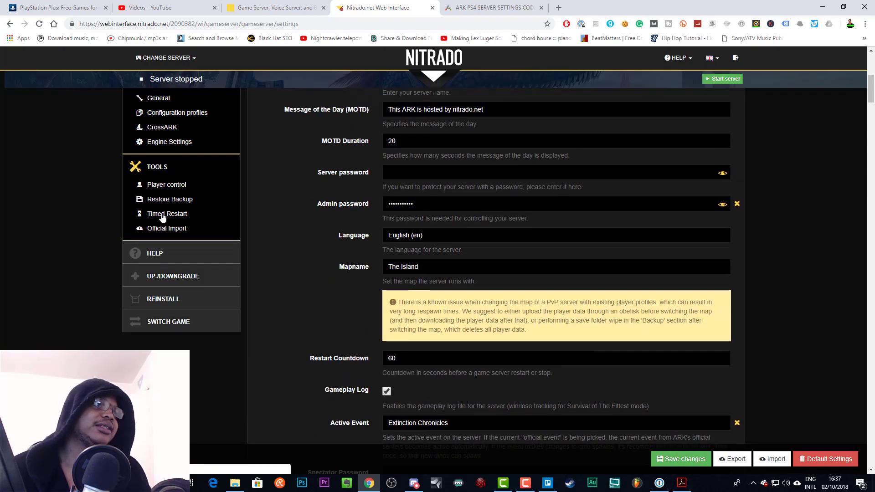
scroll(152, 221, "up", 7)
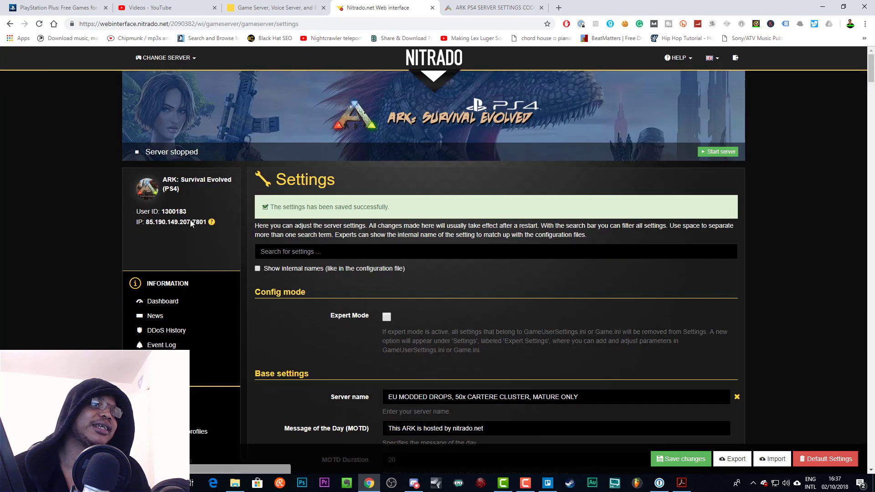
left_click(385, 316)
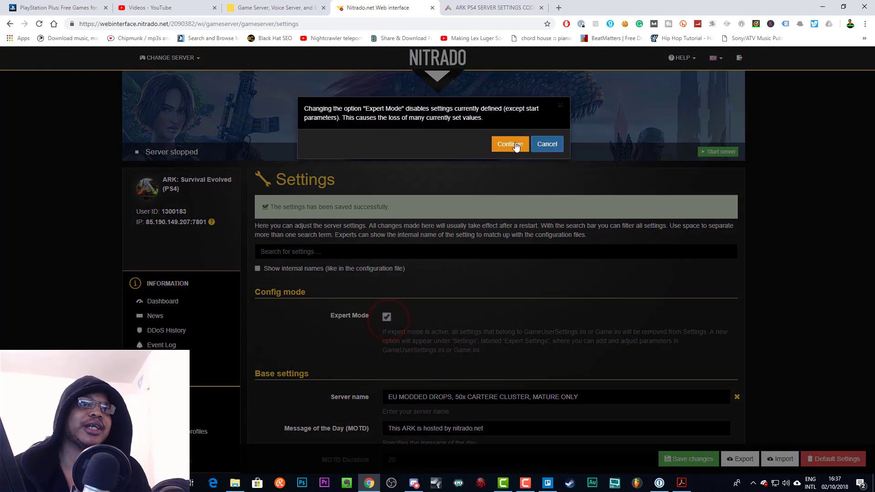
left_click(513, 143)
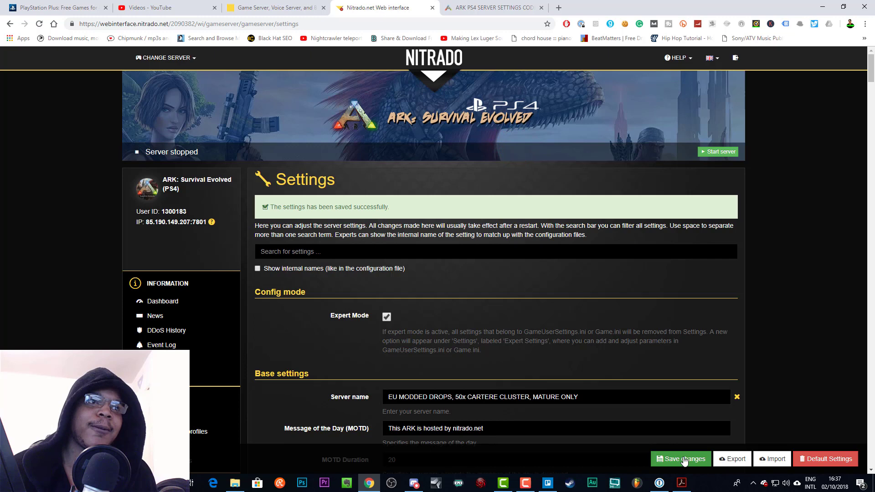
left_click(683, 459)
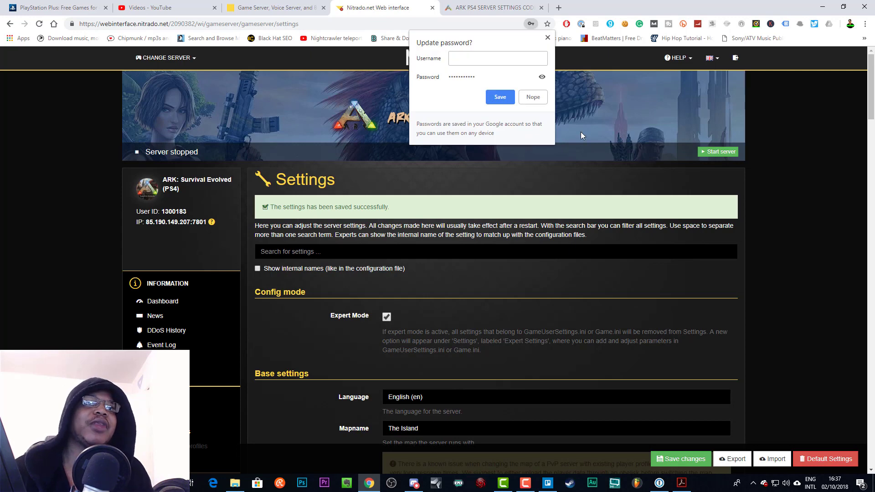
- Dismiss Chrome's 'Update password?' bubble and scroll through the settings page
left_click(548, 38)
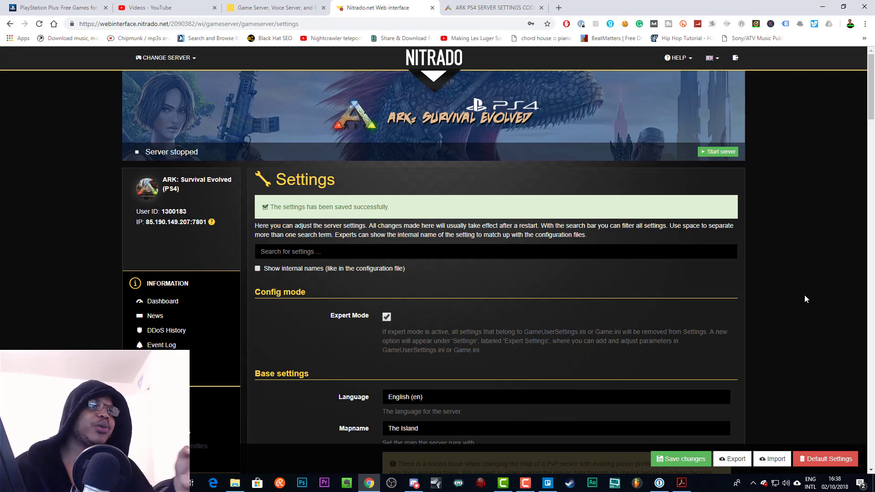
scroll(803, 294, "down", 5)
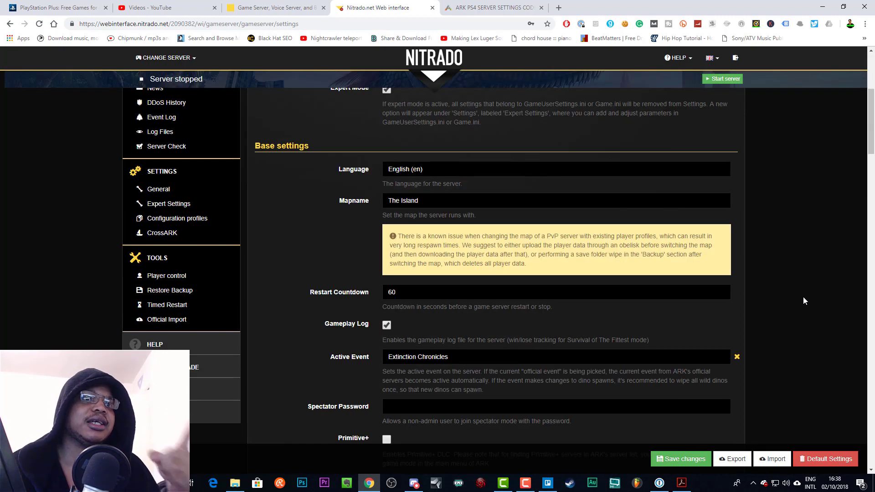
scroll(803, 296, "up", 3)
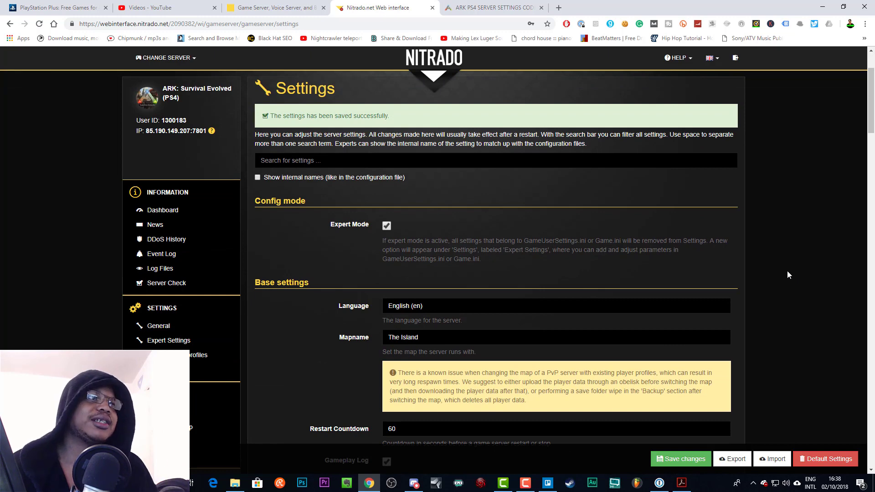
scroll(767, 262, "up", 1)
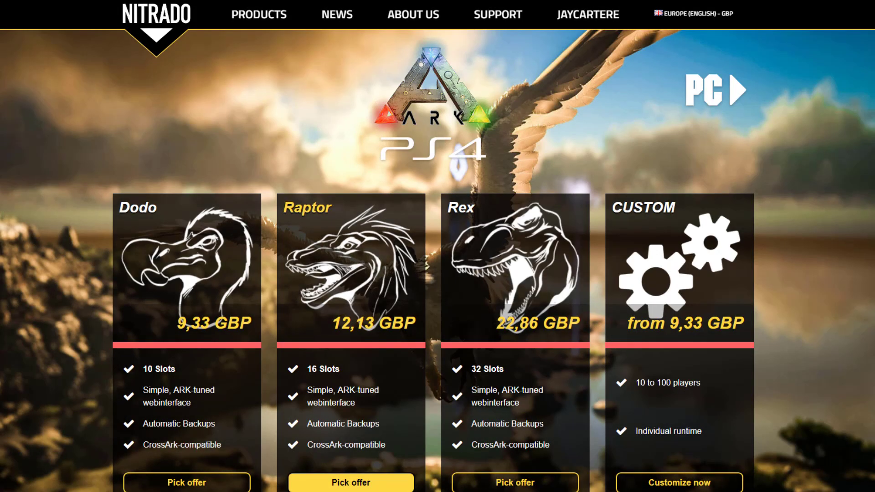
scroll(433, 260, "down", 4)
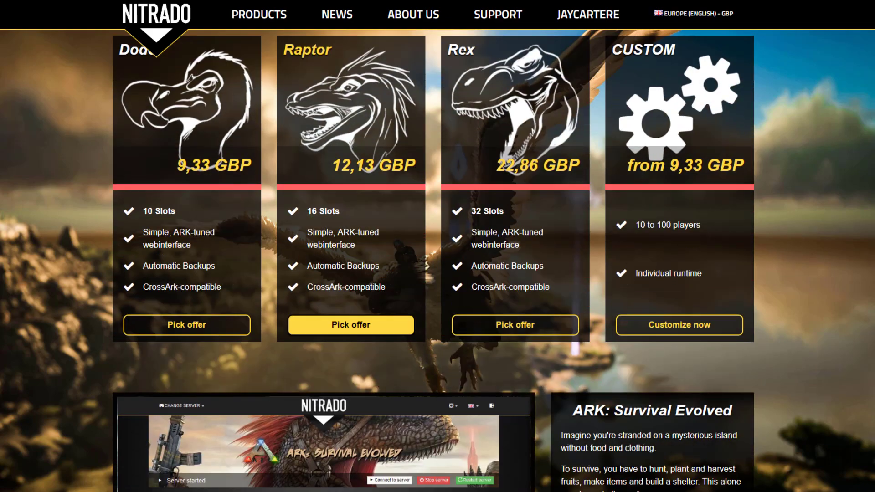
scroll(432, 259, "down", 6)
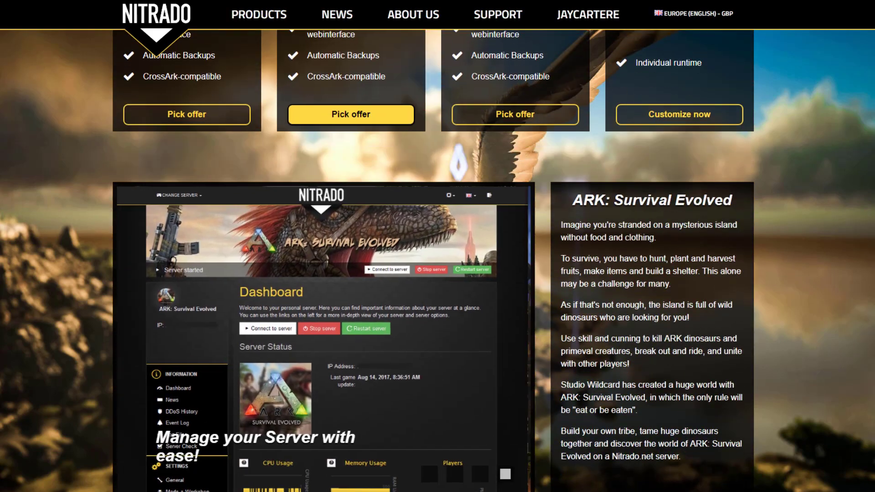
scroll(433, 261, "down", 5)
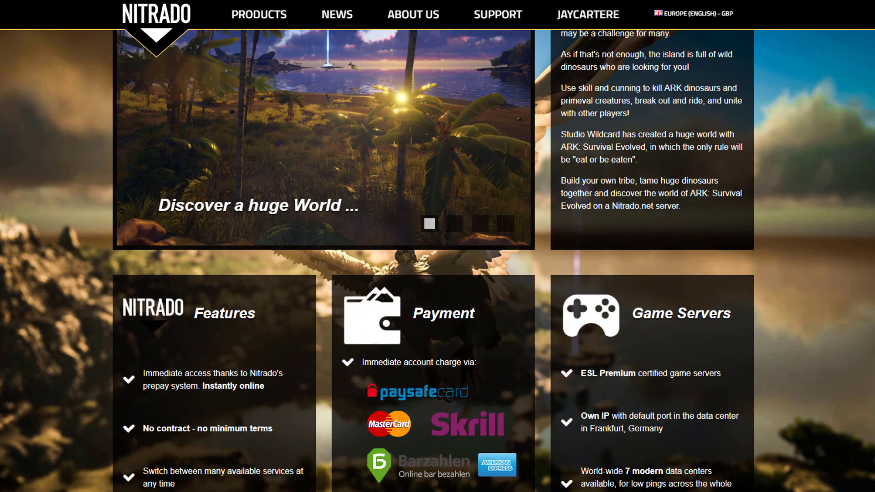
scroll(433, 259, "down", 7)
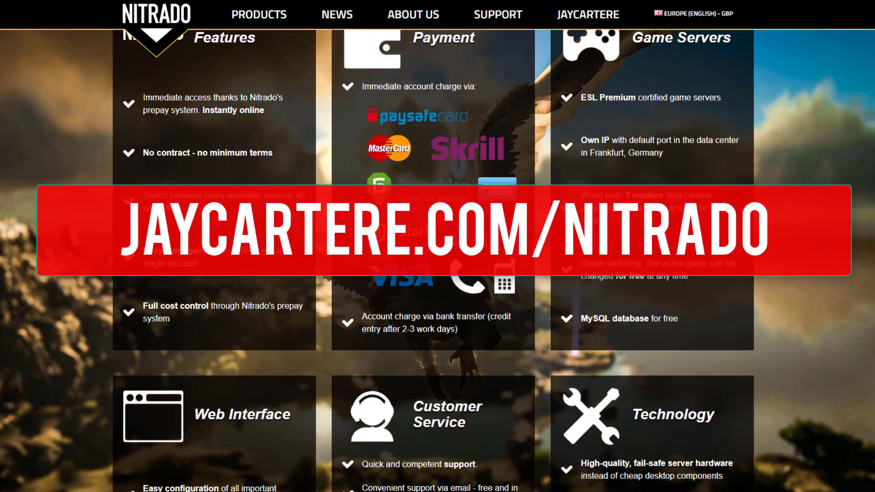
scroll(433, 260, "down", 5)
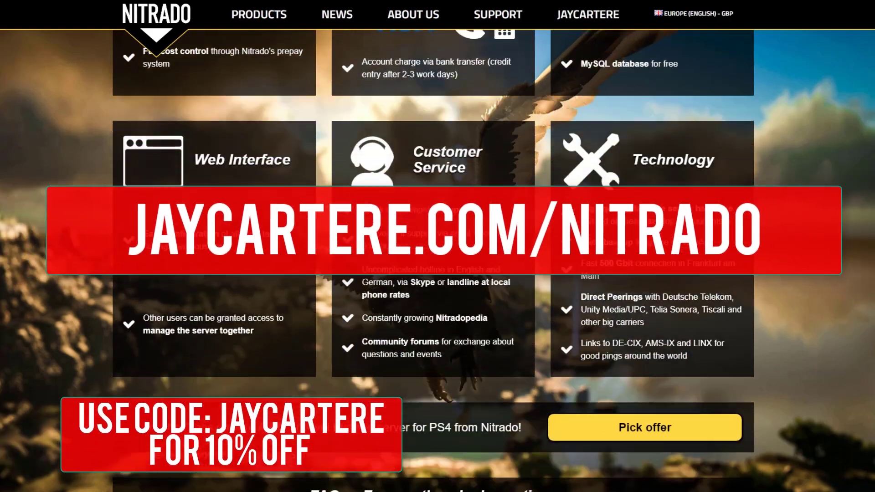
scroll(433, 259, "down", 4)
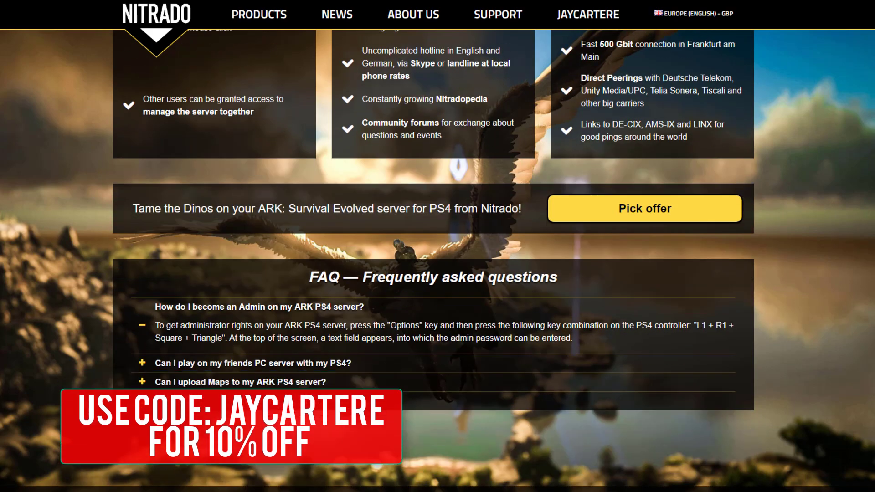
scroll(433, 261, "up", 3)
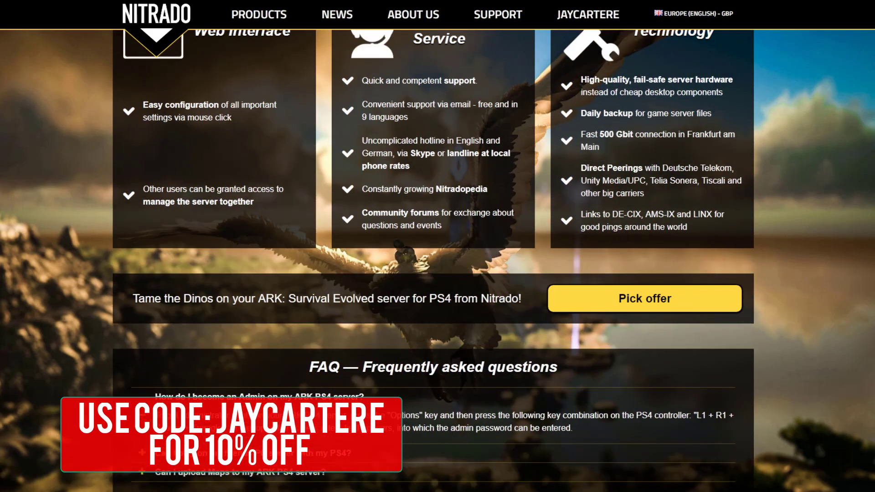
scroll(433, 260, "up", 6)
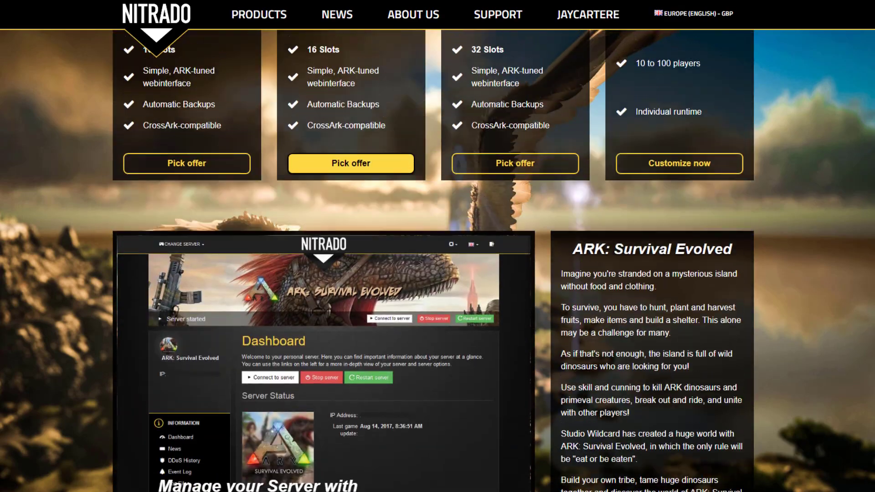
scroll(433, 260, "up", 3)
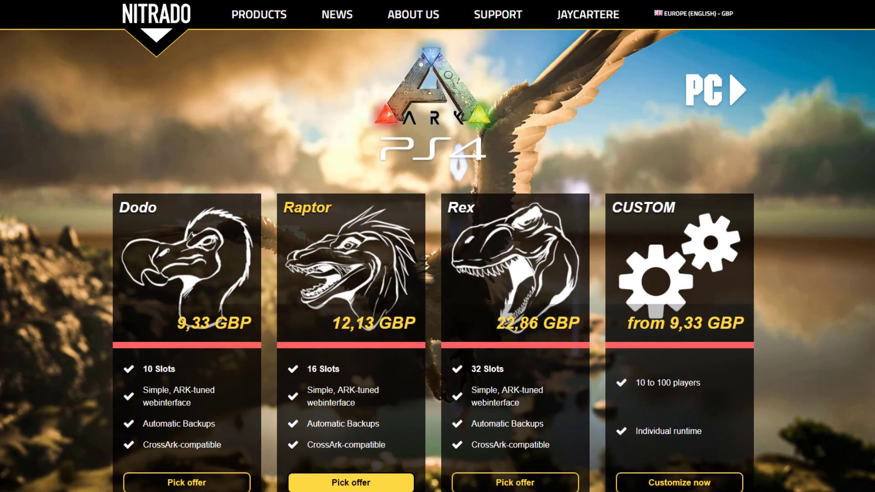
scroll(433, 274, "down", 6)
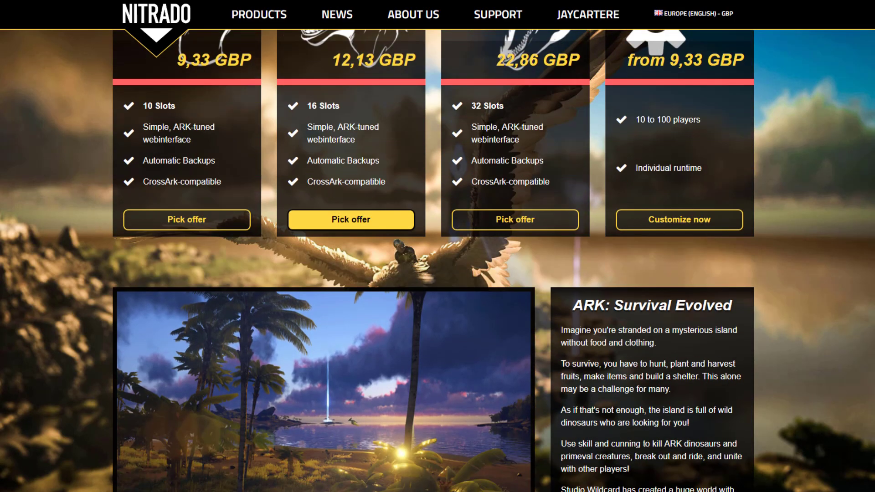
scroll(433, 273, "down", 8)
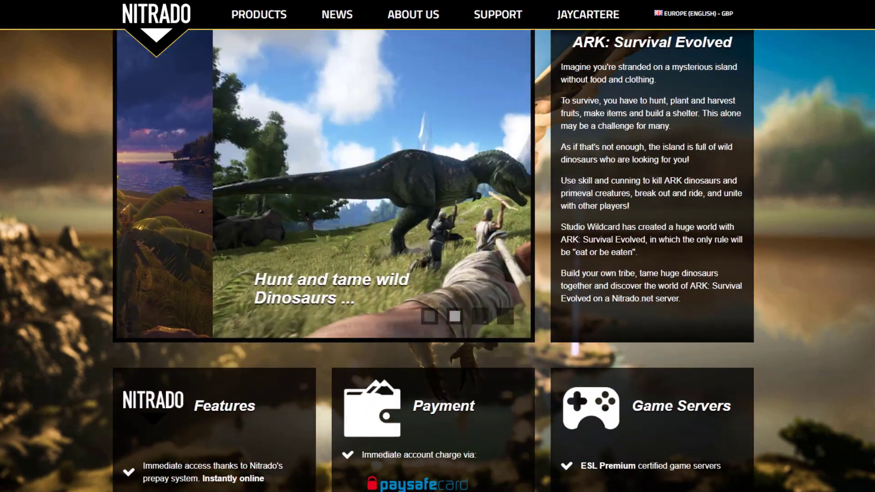
scroll(433, 273, "down", 4)
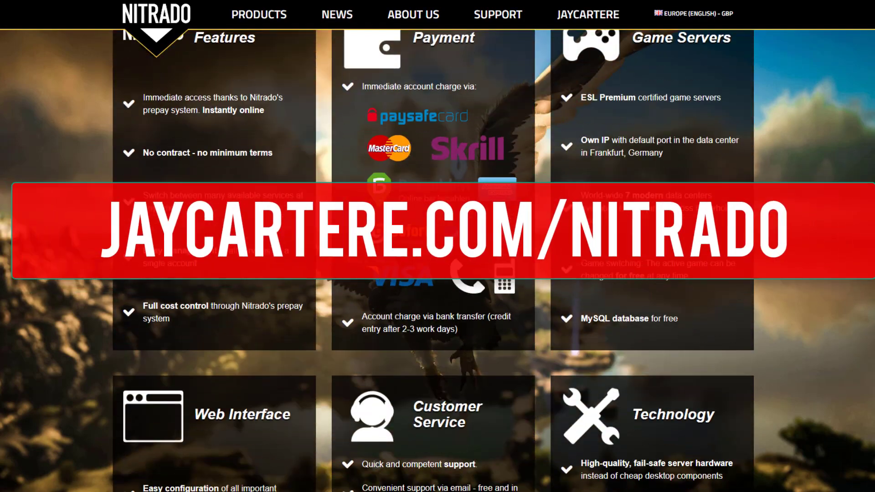
scroll(433, 273, "down", 3)
scroll(432, 274, "down", 6)
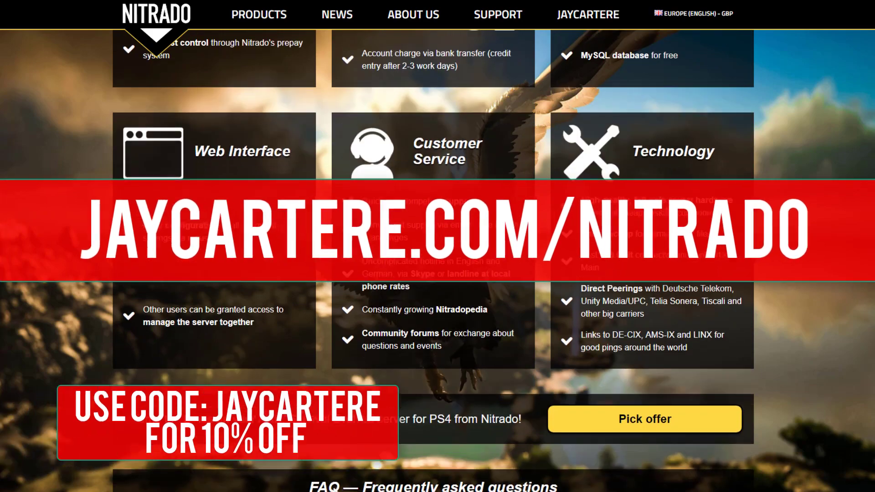
scroll(433, 273, "down", 2)
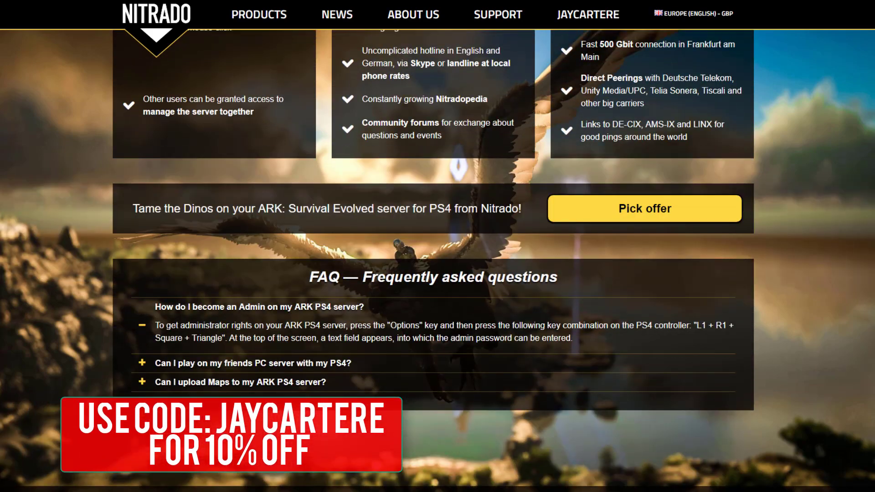
scroll(433, 260, "up", 6)
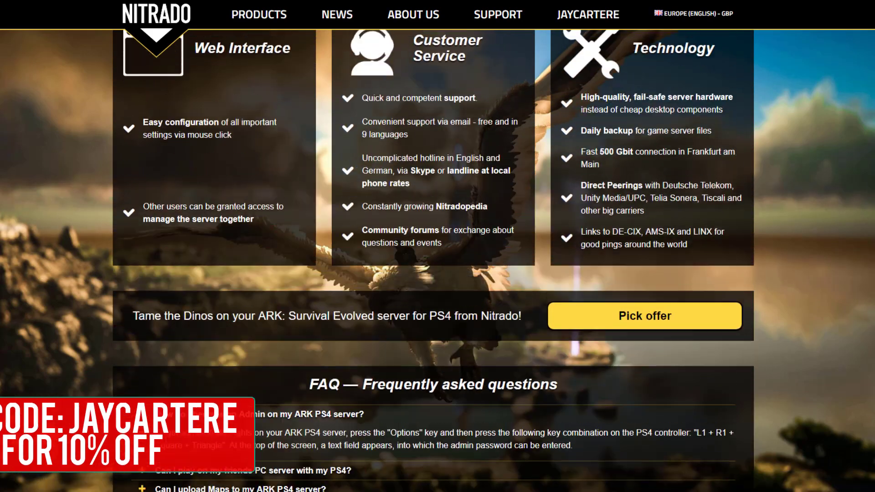
scroll(437, 246, "up", 4)
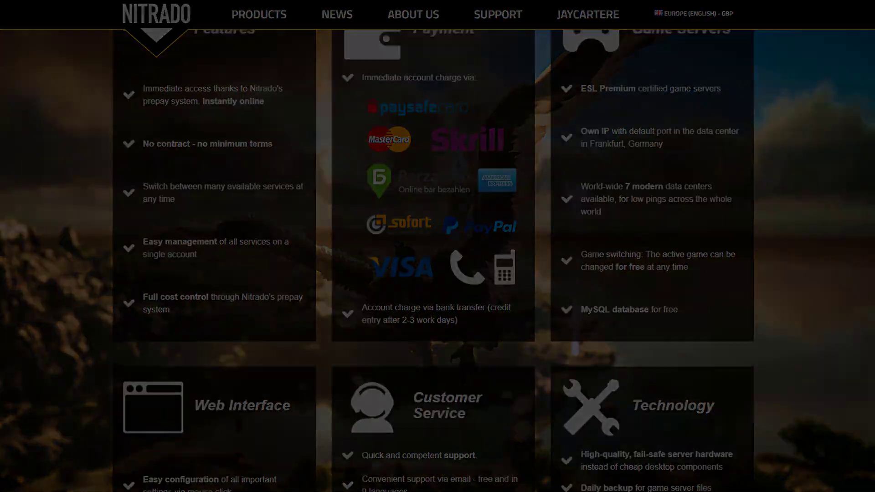